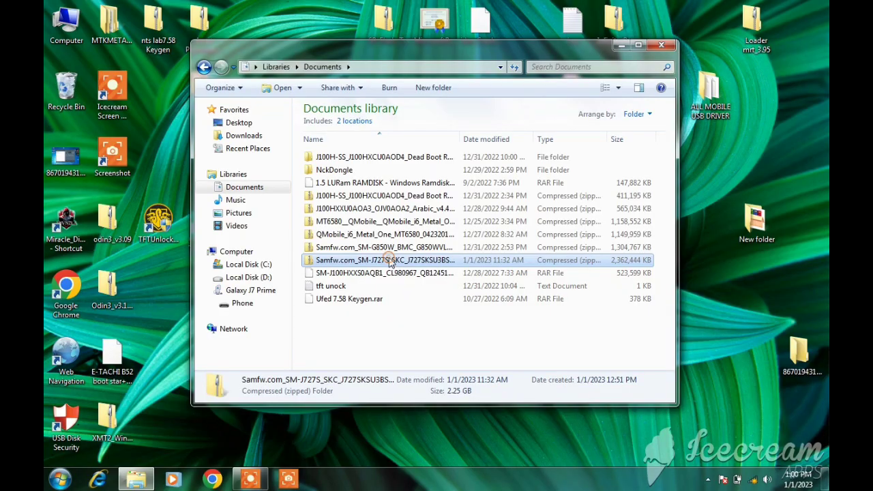
# Extract the Samfw SM-J727S firmware zip and the Odin3_v3.13.1 archive into their own folders with 7-Zip
pyautogui.rightClick(390, 263)
pyautogui.moveTo(419, 57)
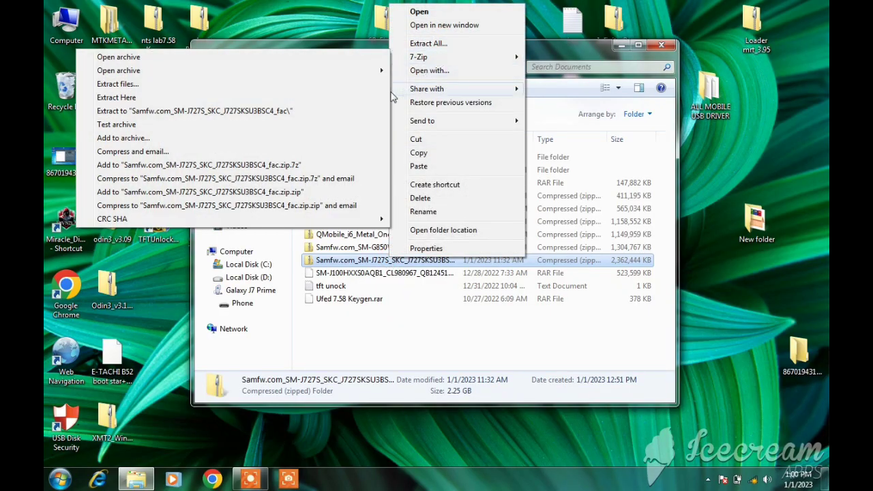
pyautogui.click(380, 118)
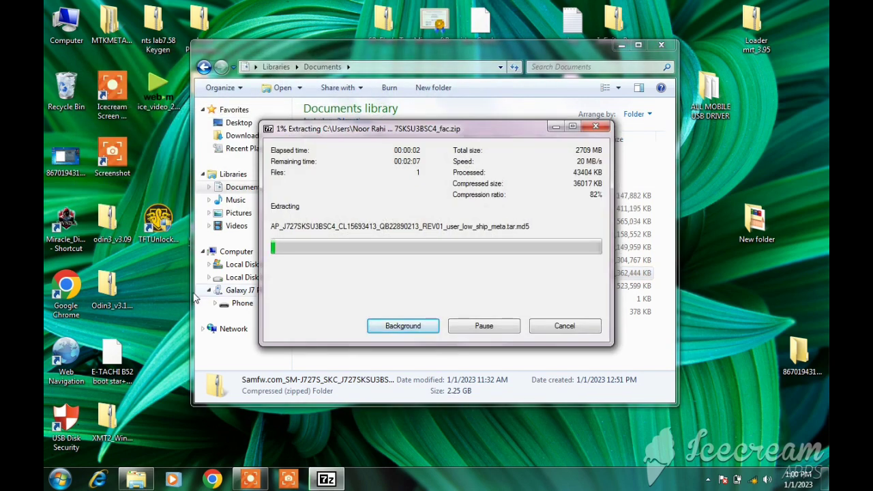
pyautogui.rightClick(111, 292)
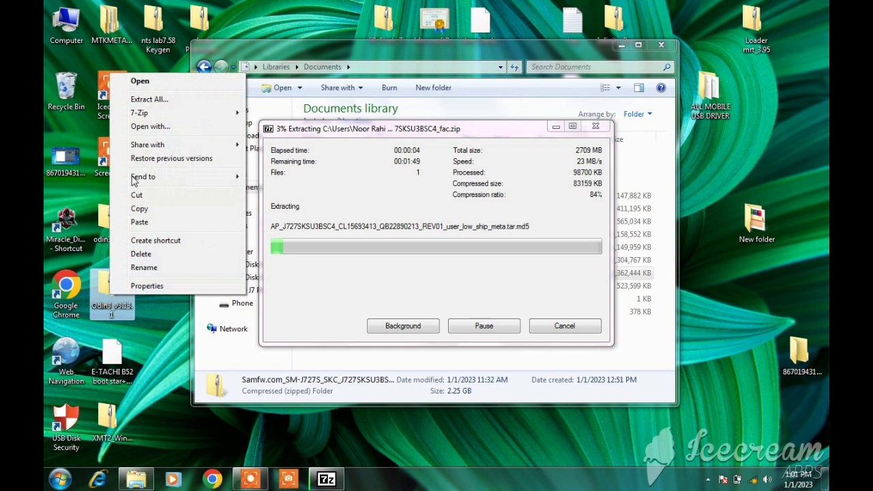
pyautogui.moveTo(139, 113)
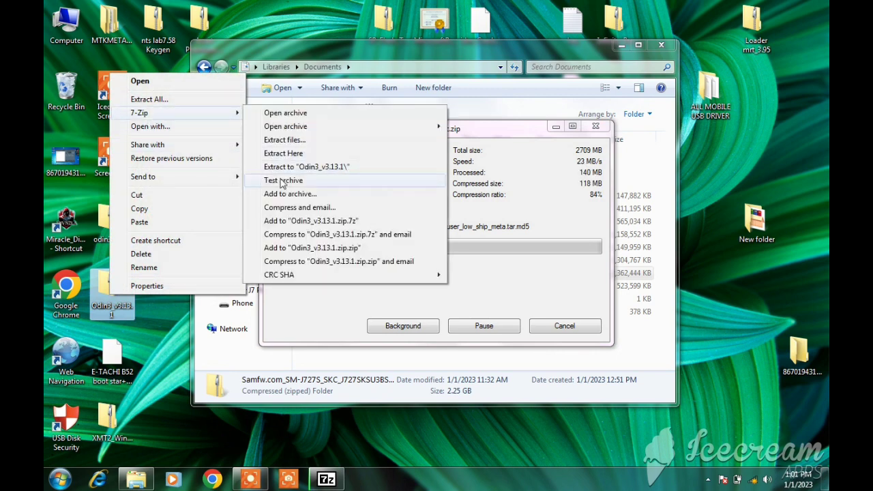
pyautogui.click(286, 167)
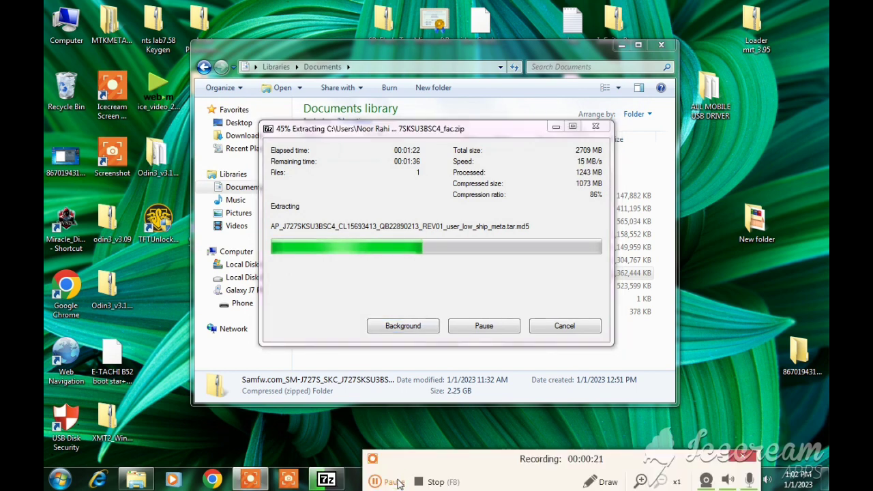
pyautogui.click(395, 482)
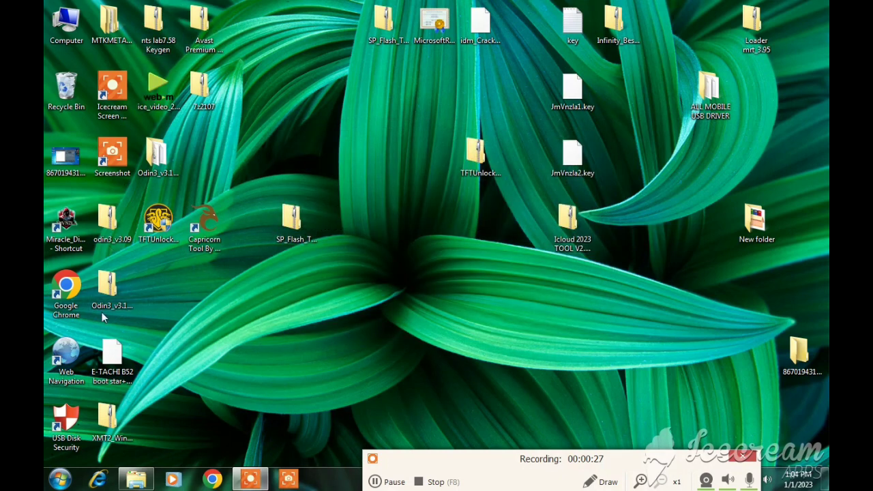
# Run Odin3 v3.13.1 from its extracted folder and acknowledge the firmware-version warning
pyautogui.doubleClick(156, 156)
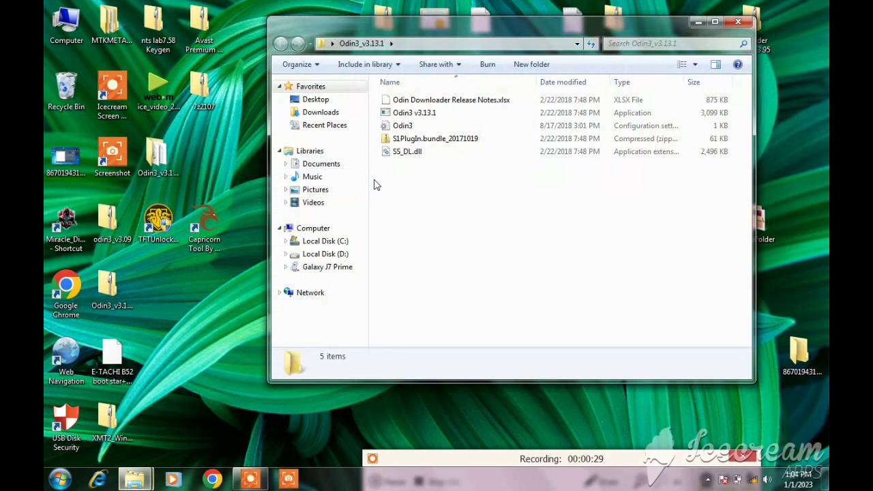
pyautogui.click(416, 114)
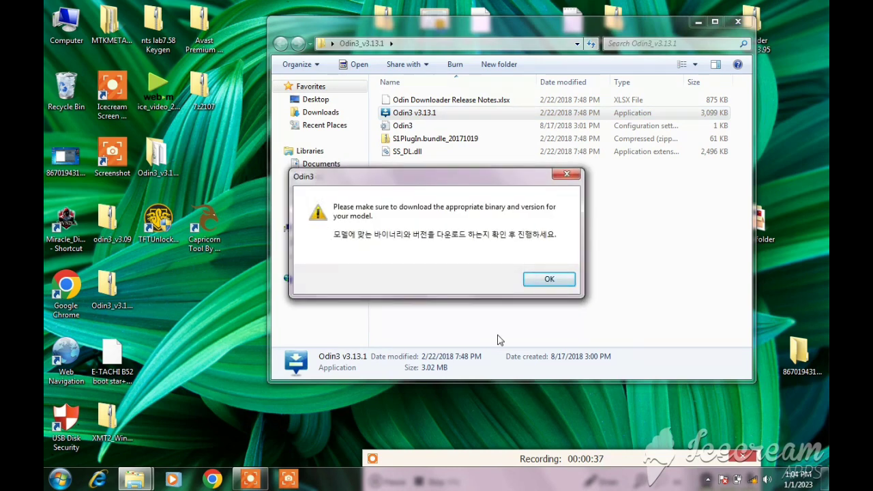
pyautogui.click(550, 279)
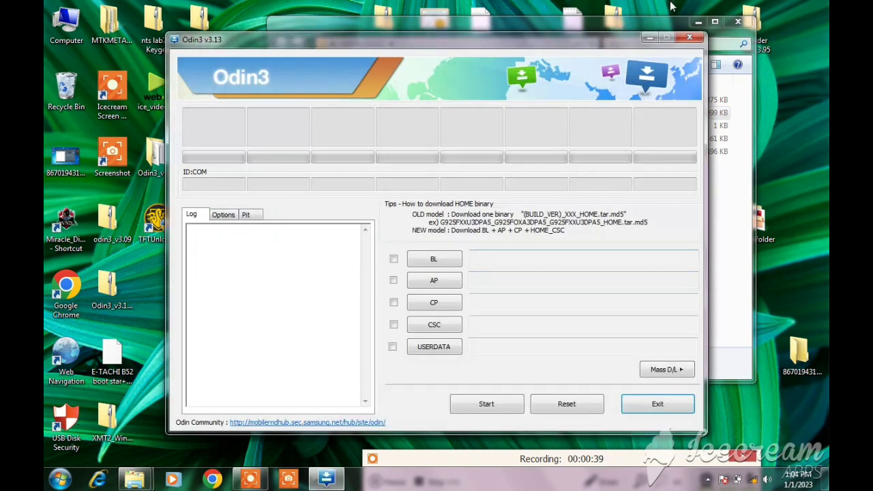
# Load the BL, CP, CSC and AP MD5 files from the Samfw firmware folder into Odin3
pyautogui.click(741, 21)
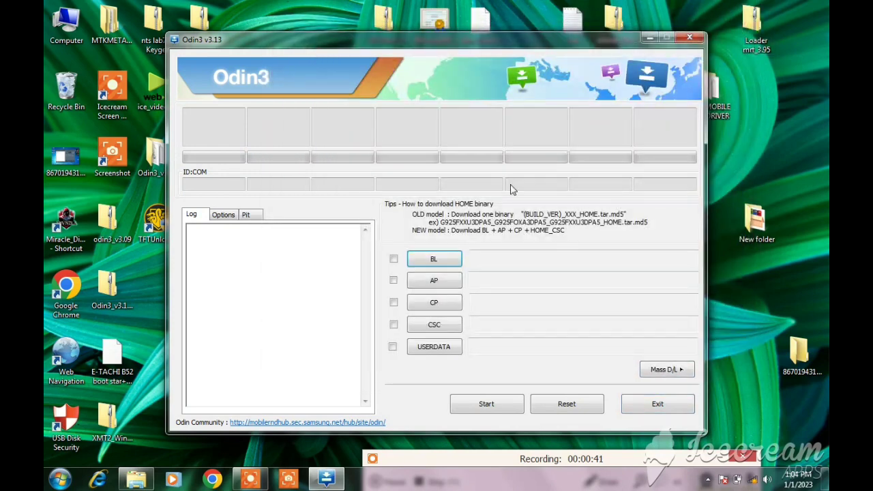
pyautogui.click(448, 265)
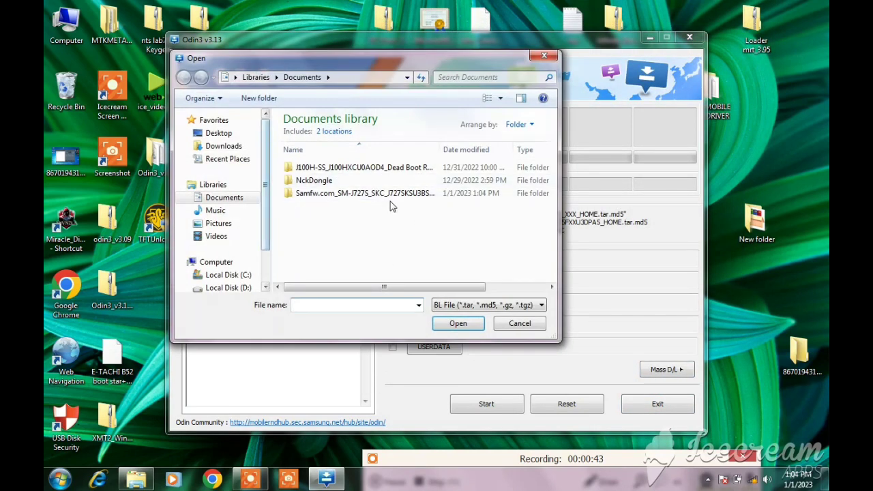
pyautogui.doubleClick(377, 196)
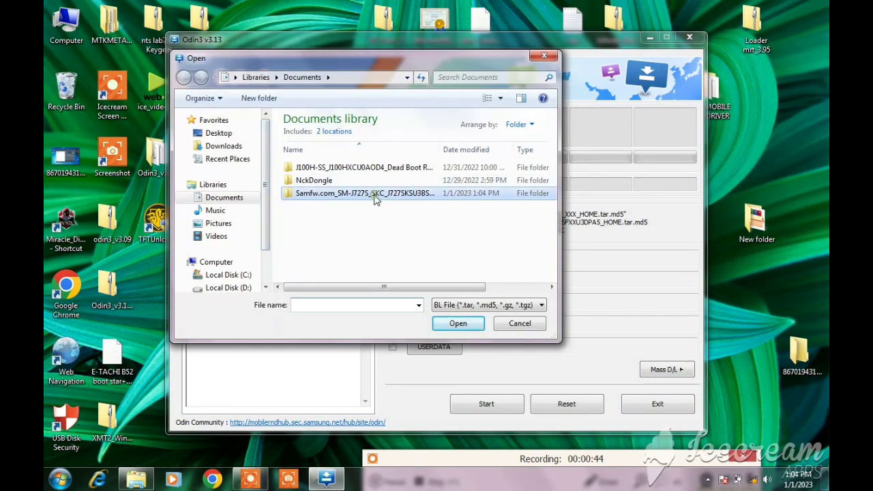
pyautogui.doubleClick(356, 180)
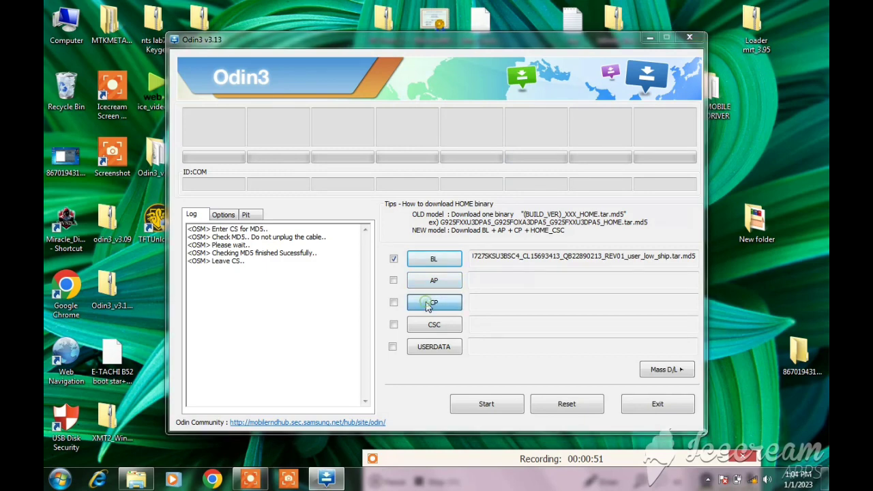
pyautogui.click(430, 304)
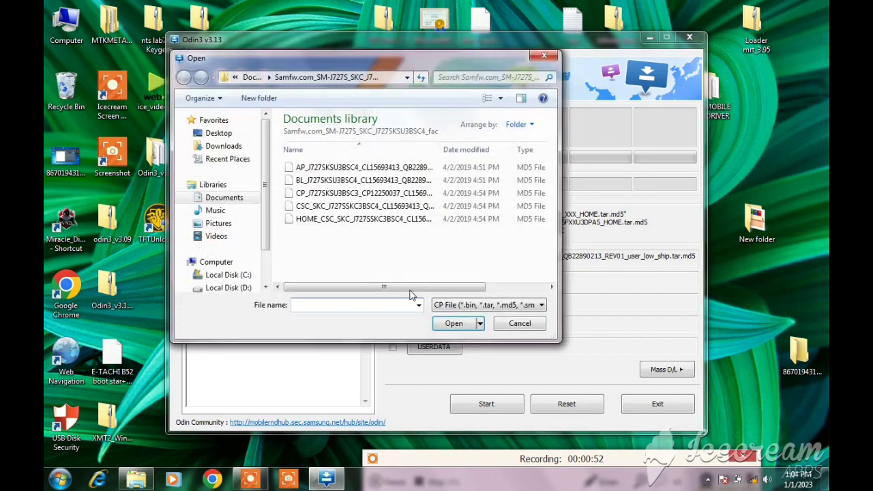
pyautogui.doubleClick(358, 193)
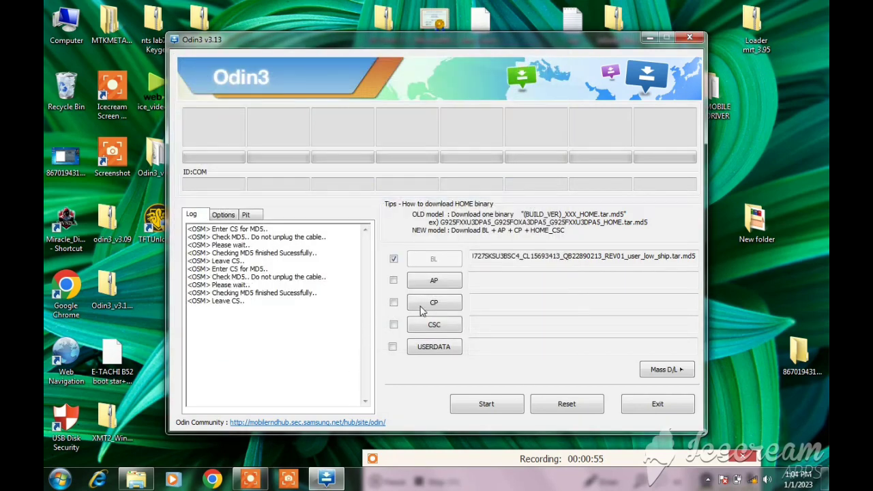
pyautogui.click(425, 328)
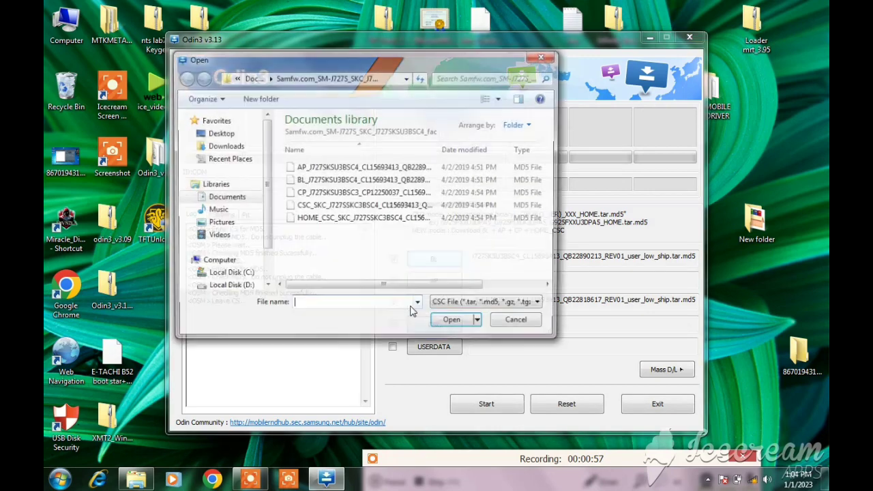
pyautogui.doubleClick(354, 206)
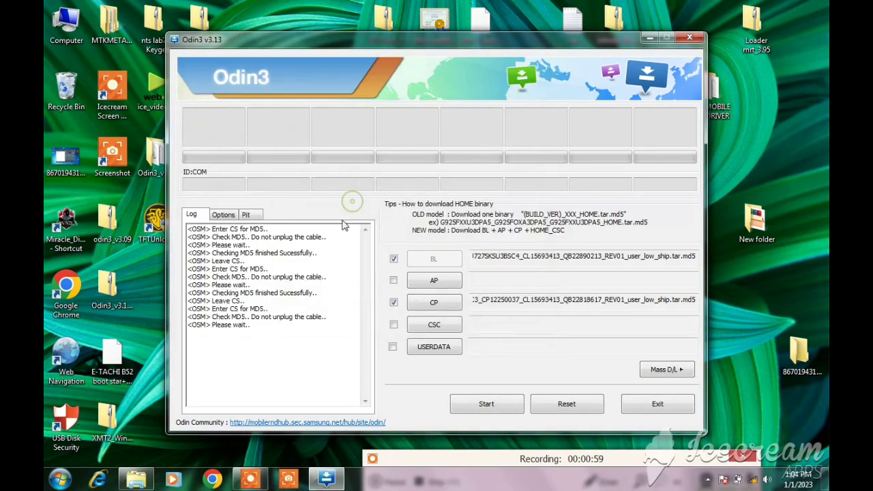
pyautogui.click(428, 286)
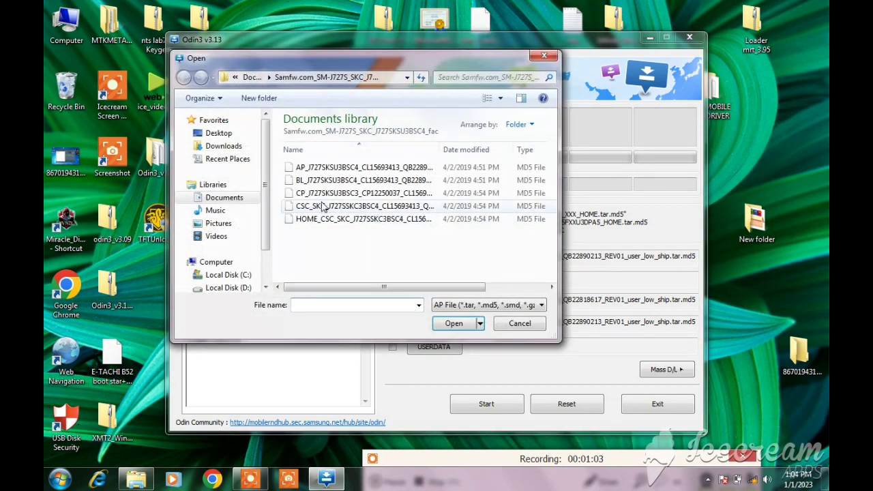
pyautogui.doubleClick(344, 167)
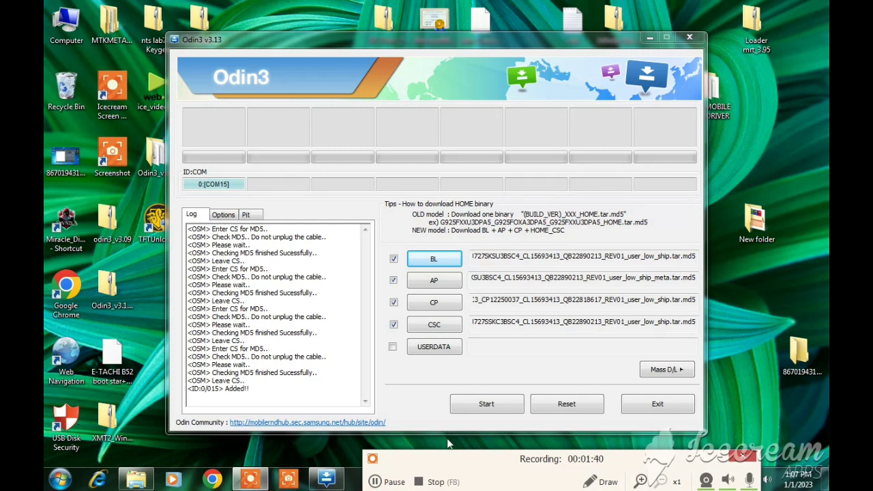
# Start flashing once the AP MD5 check finishes and the phone shows on COM15
pyautogui.click(490, 403)
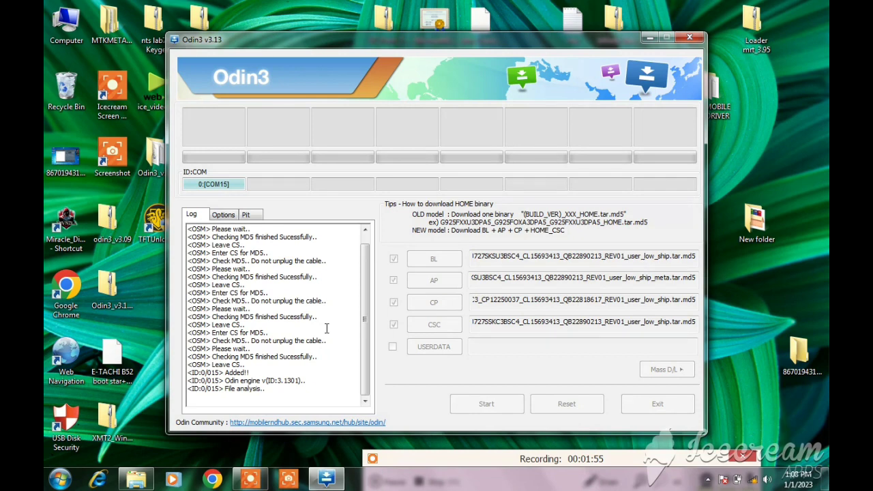
# Start the Odin3 flash and refresh the desktop twice while it stalls at File analysis
pyautogui.click(387, 483)
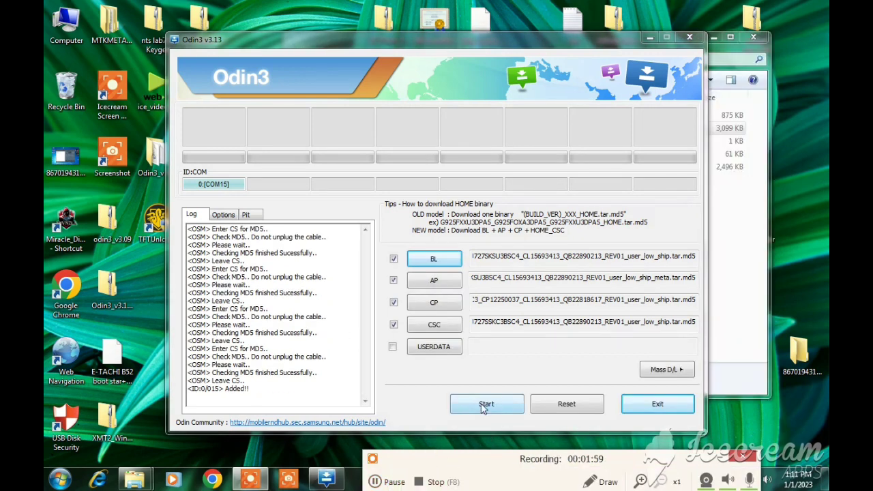
pyautogui.click(484, 405)
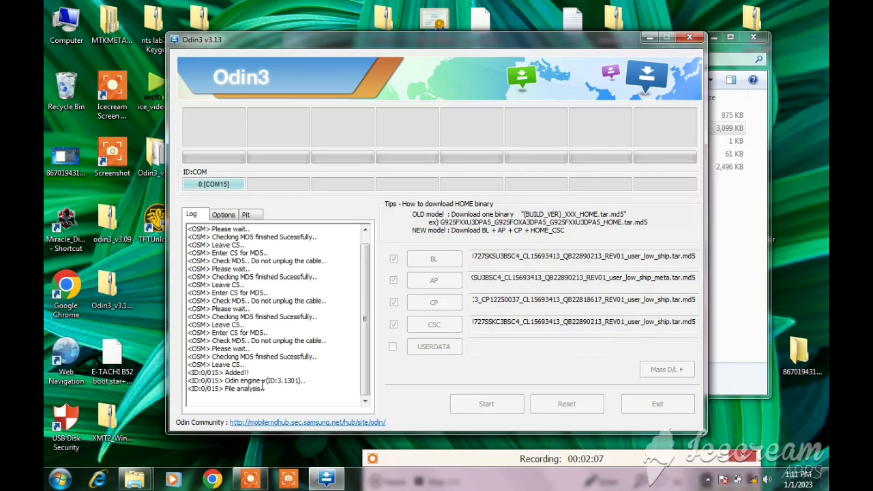
pyautogui.rightClick(154, 339)
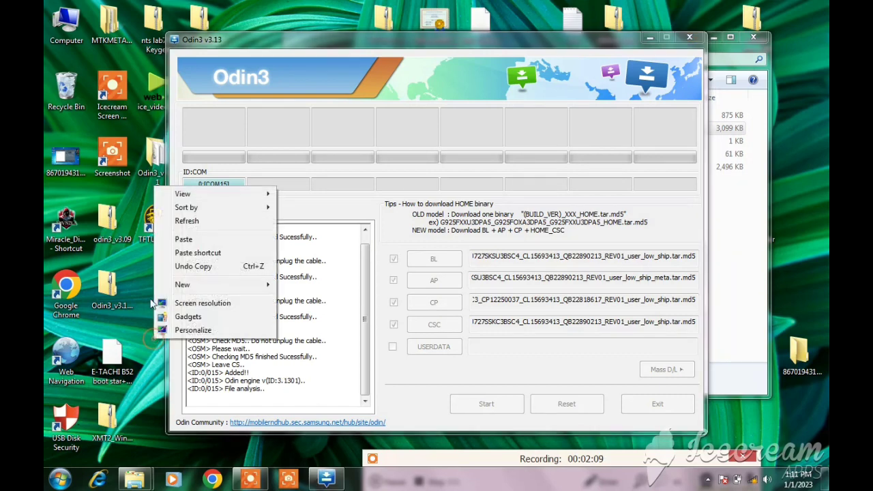
pyautogui.click(174, 223)
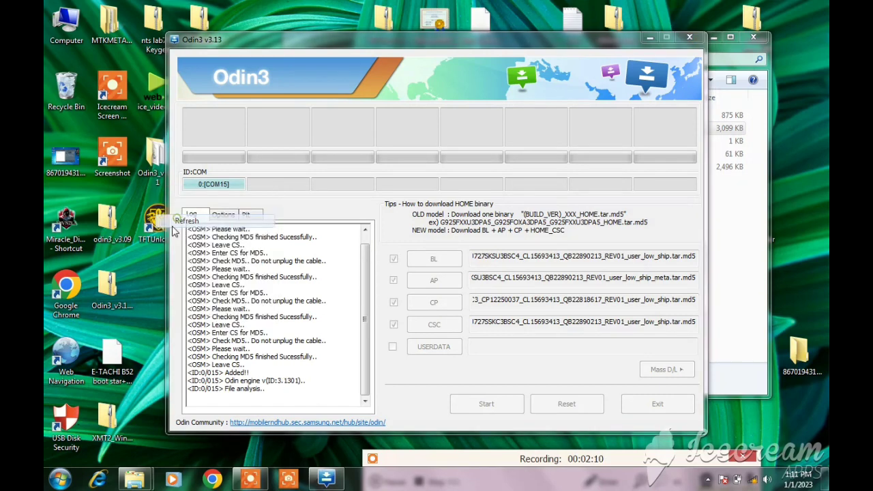
pyautogui.rightClick(144, 349)
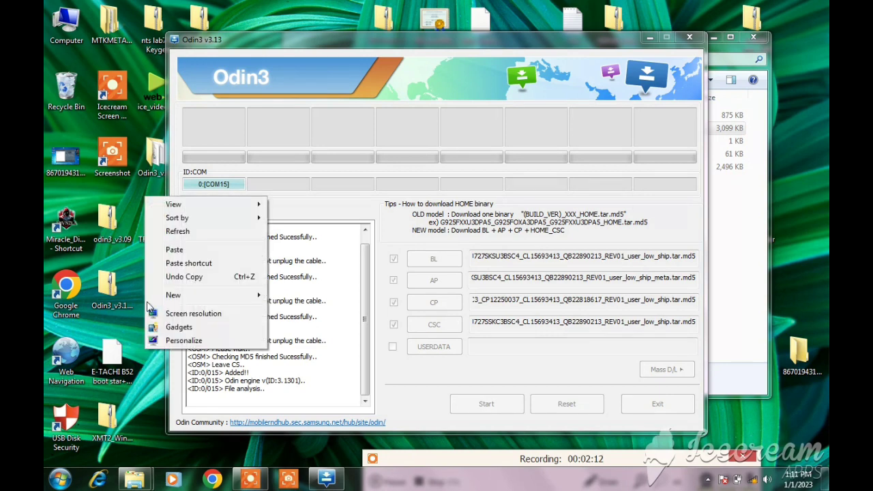
pyautogui.click(172, 232)
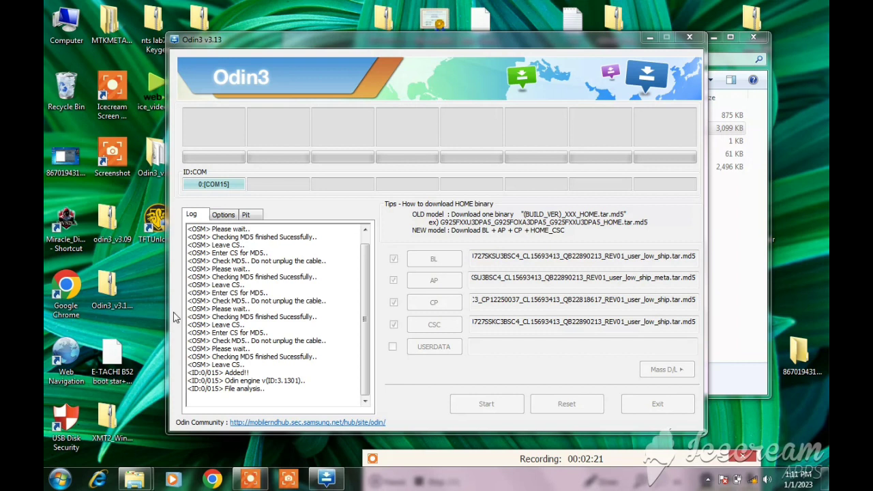
pyautogui.rightClick(70, 25)
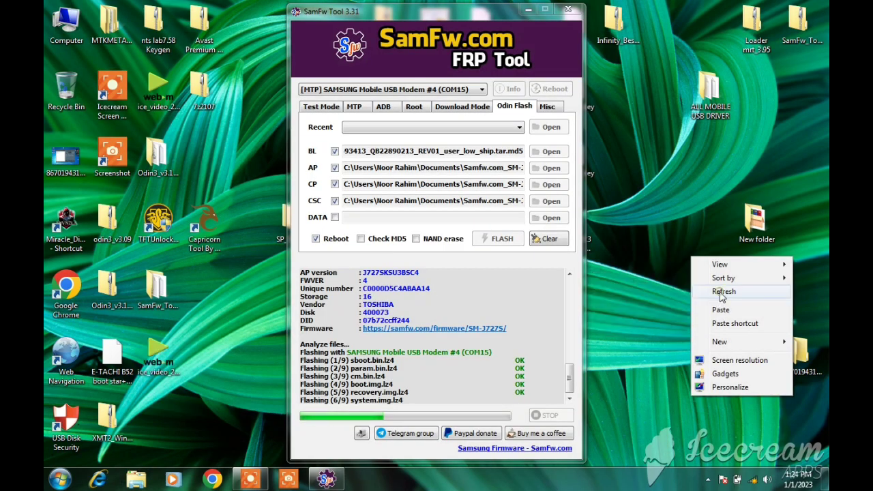
pyautogui.click(720, 293)
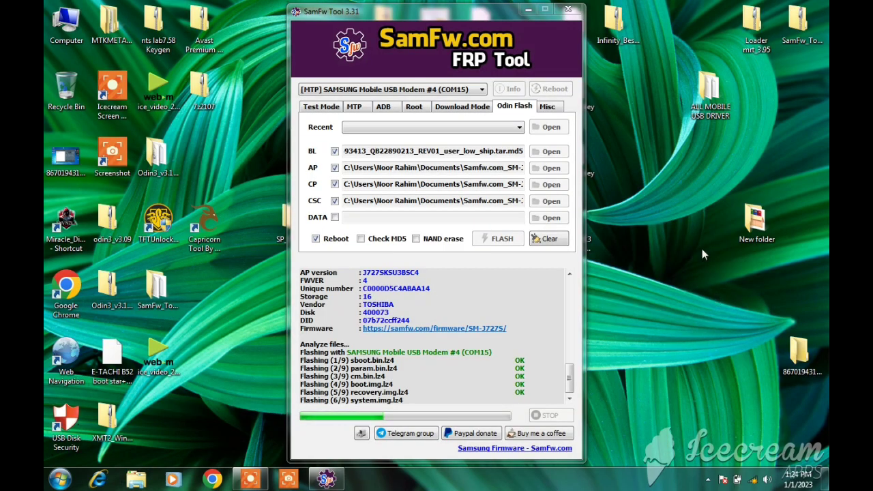
pyautogui.rightClick(683, 209)
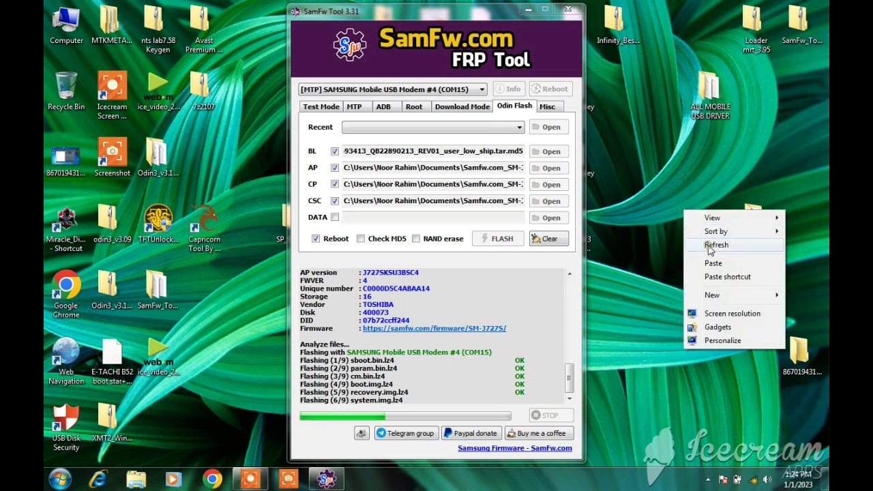
pyautogui.click(707, 244)
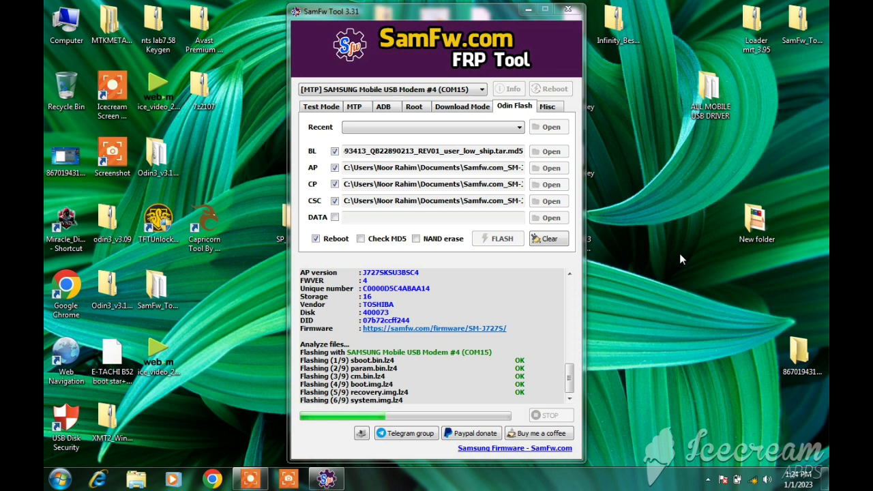
pyautogui.rightClick(695, 232)
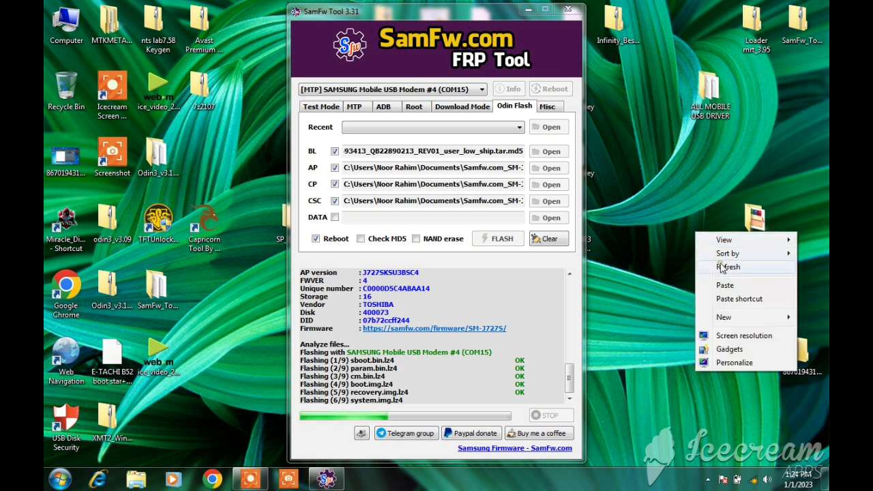
pyautogui.click(721, 268)
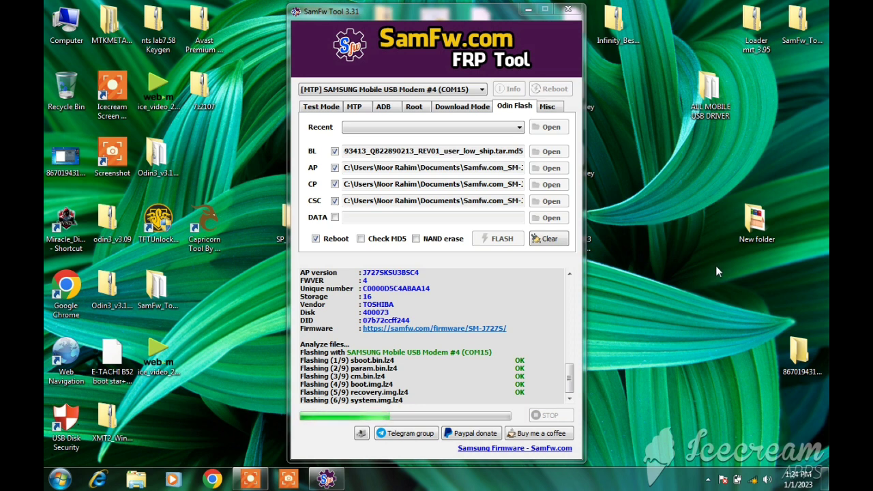
pyautogui.rightClick(674, 204)
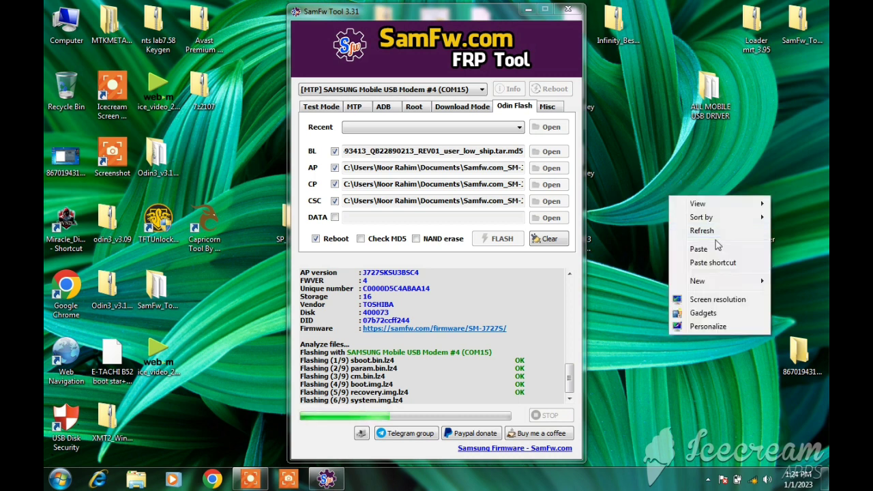
pyautogui.click(711, 237)
pyautogui.rightClick(712, 237)
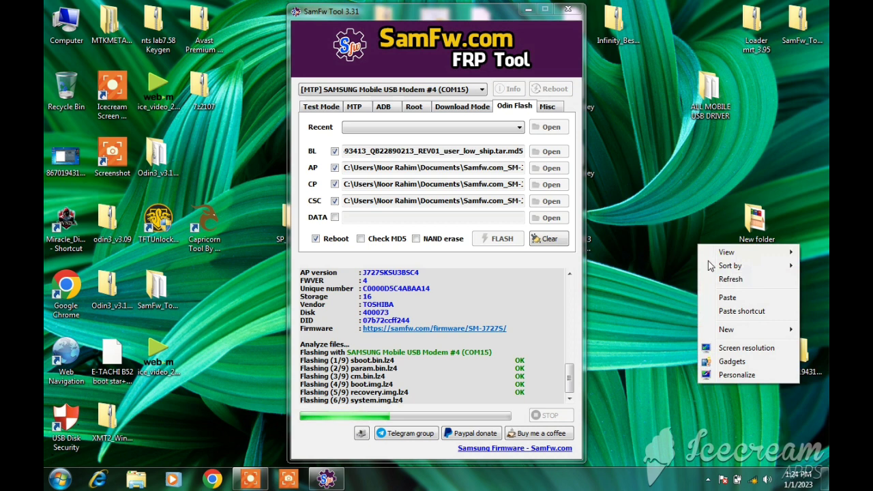
pyautogui.click(716, 273)
pyautogui.rightClick(711, 262)
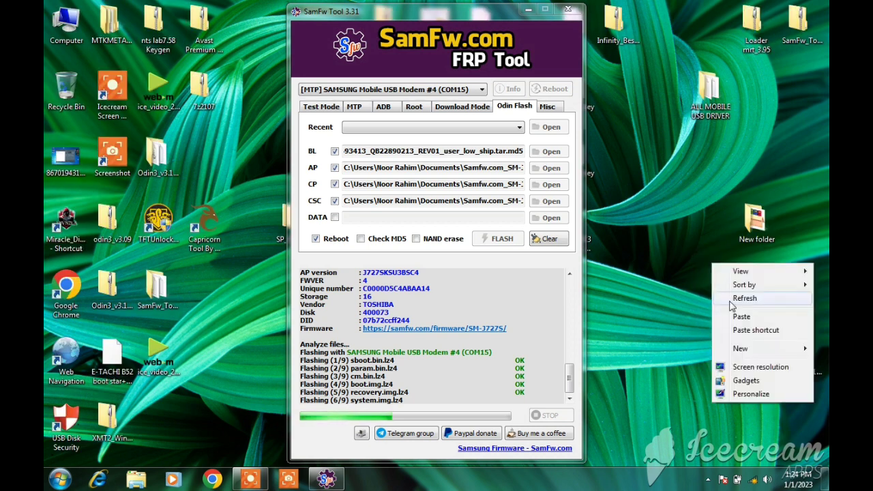
pyautogui.click(723, 296)
pyautogui.rightClick(683, 243)
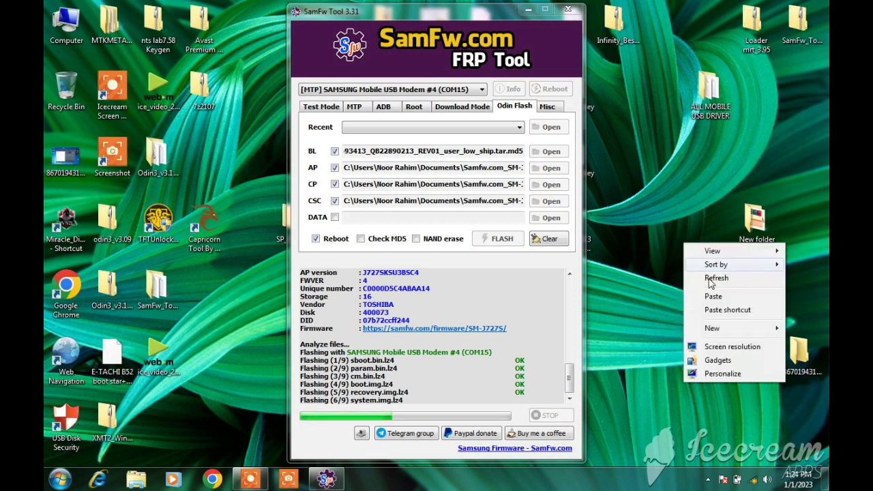
pyautogui.click(709, 276)
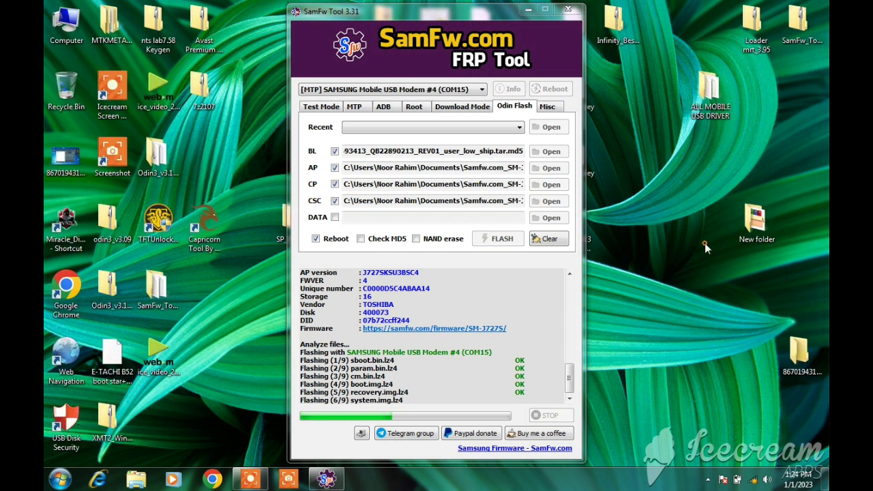
pyautogui.rightClick(704, 244)
pyautogui.click(728, 279)
pyautogui.click(250, 478)
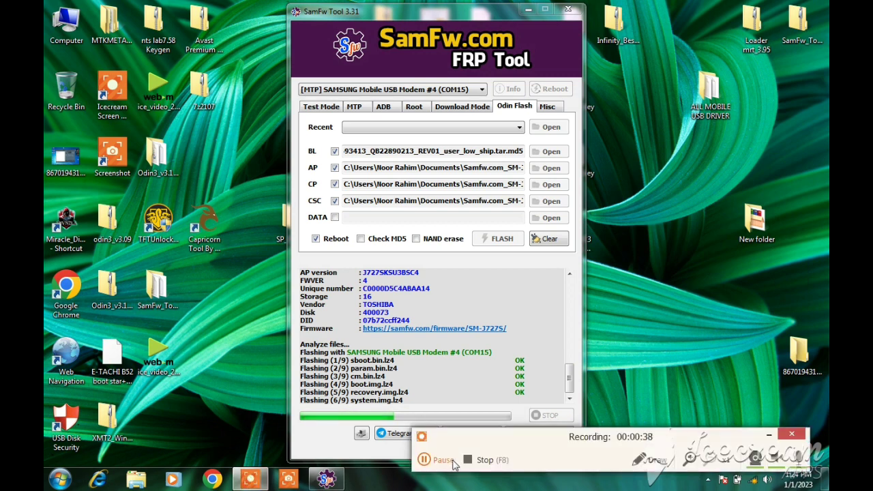
pyautogui.click(442, 459)
pyautogui.press('F7')
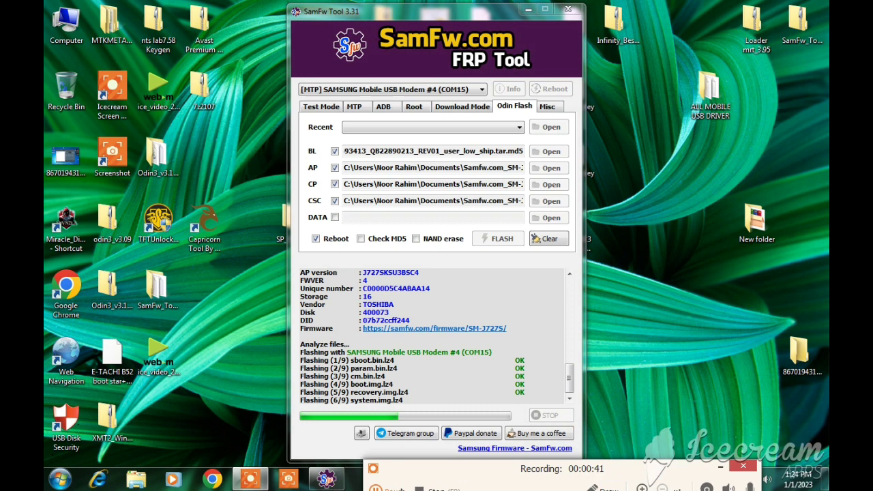